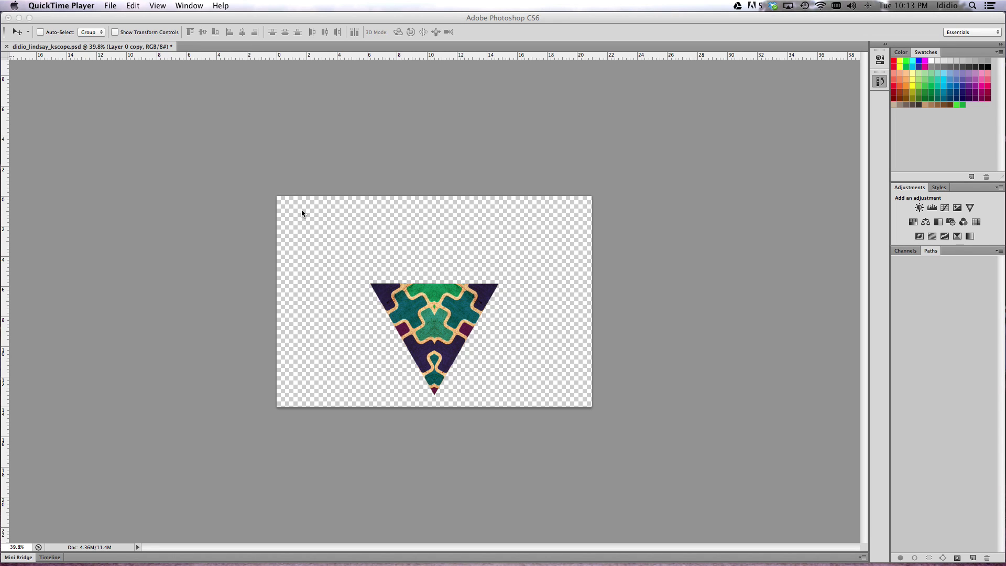
Step: Enlarge the canvas by 20 inches in both width and height, relative to its existing size and anchored at the centre
click(294, 180)
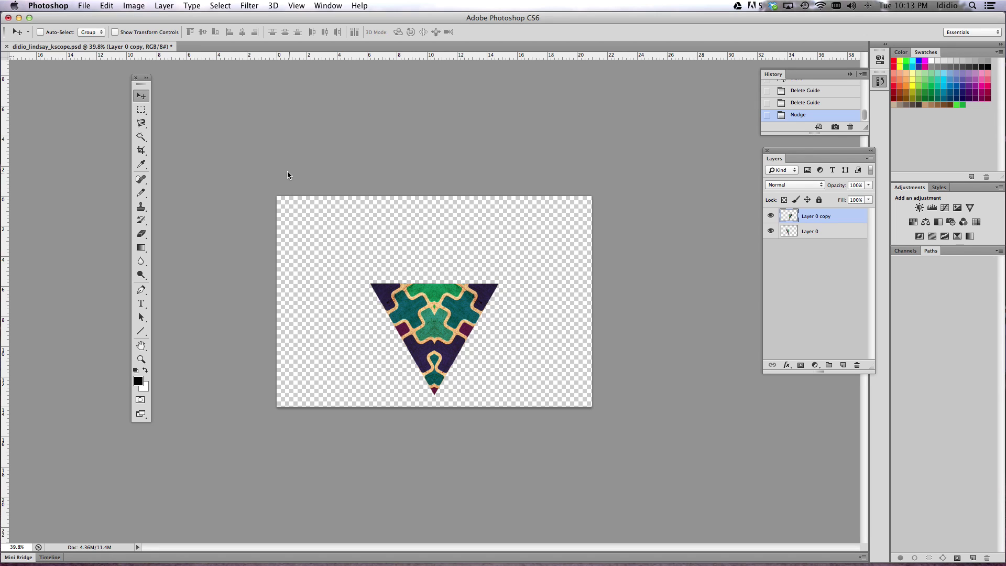
click(143, 10)
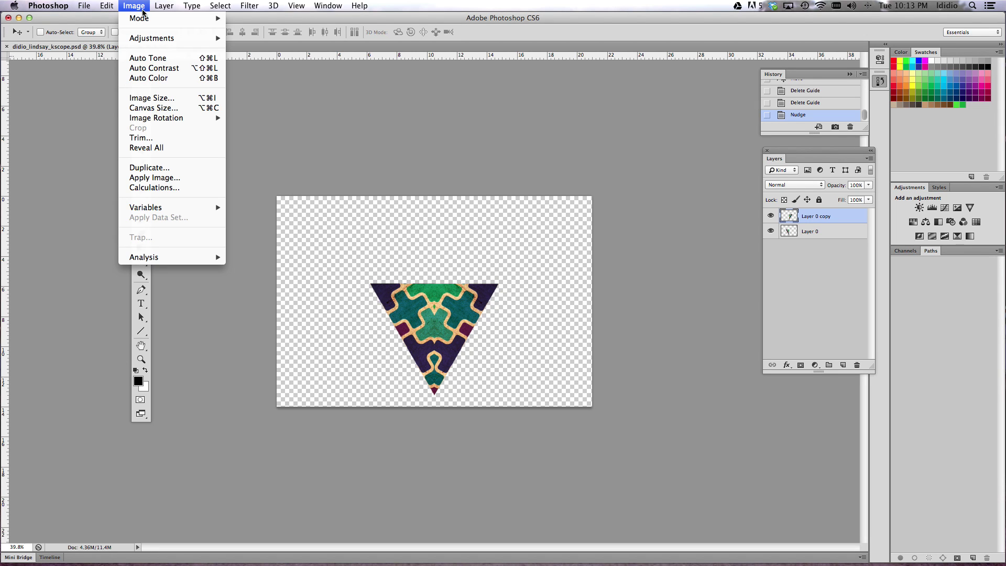
click(152, 111)
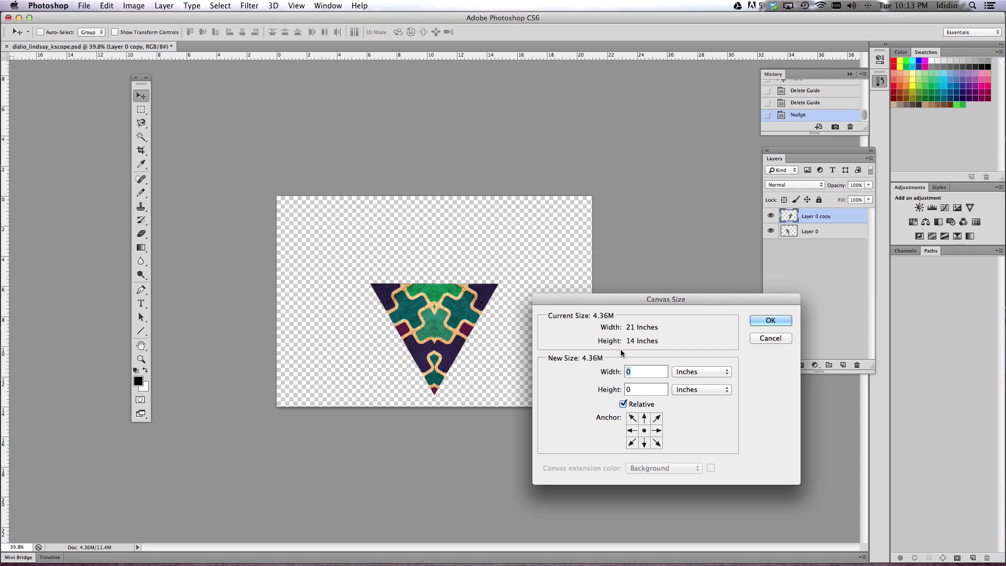
click(636, 387)
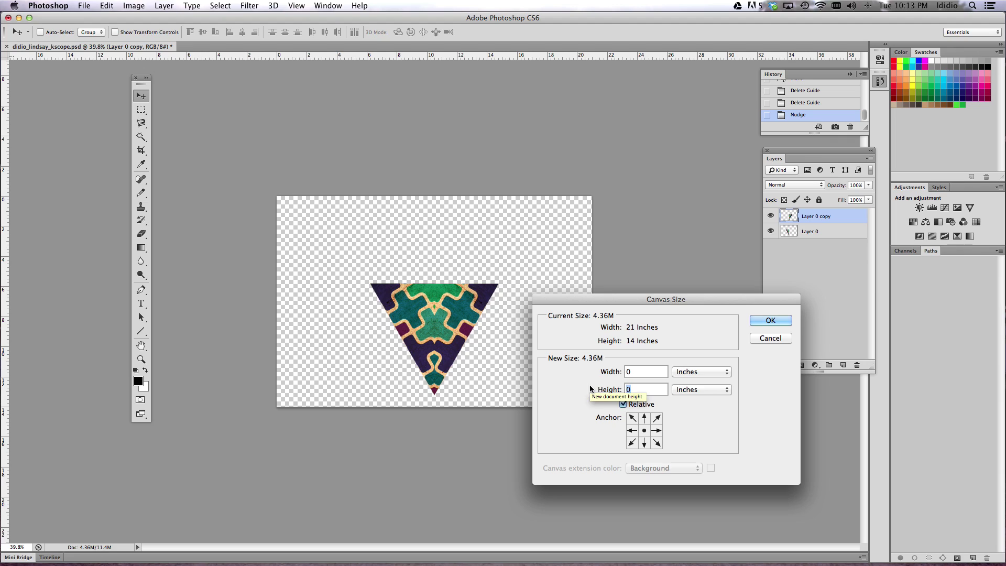
text(20)
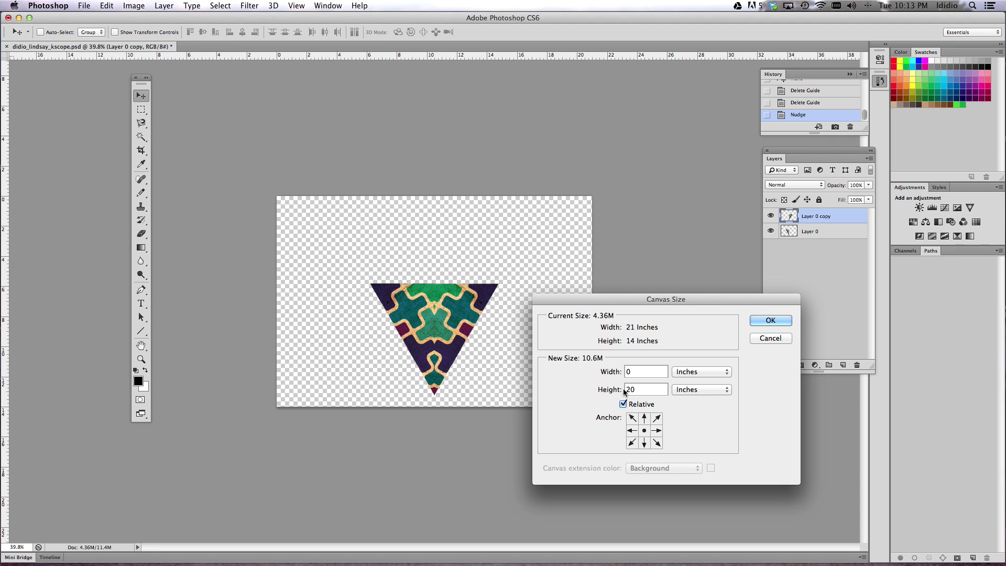
click(633, 372)
text(20)
click(768, 321)
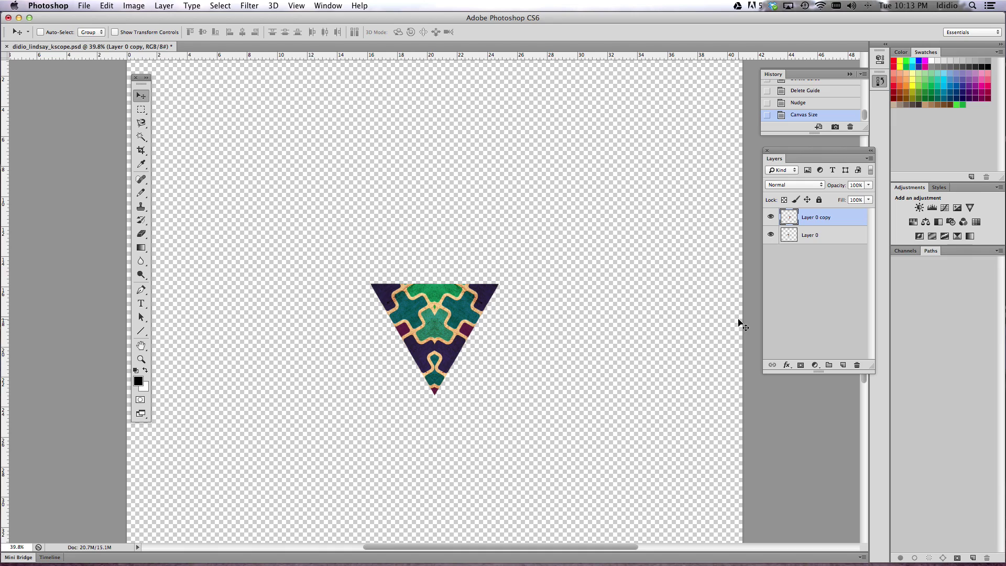
key(super+0)
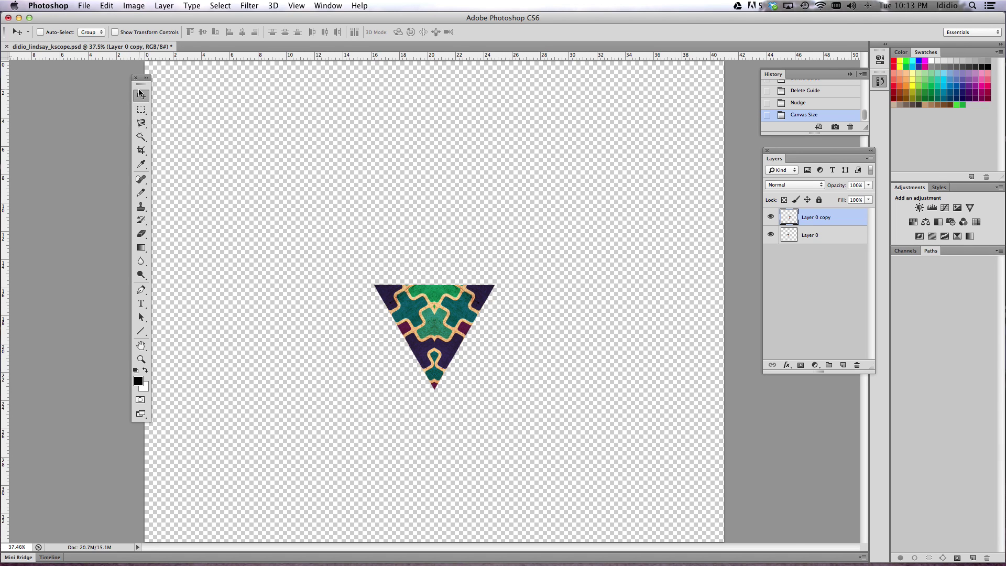
drag(142, 86, 122, 87)
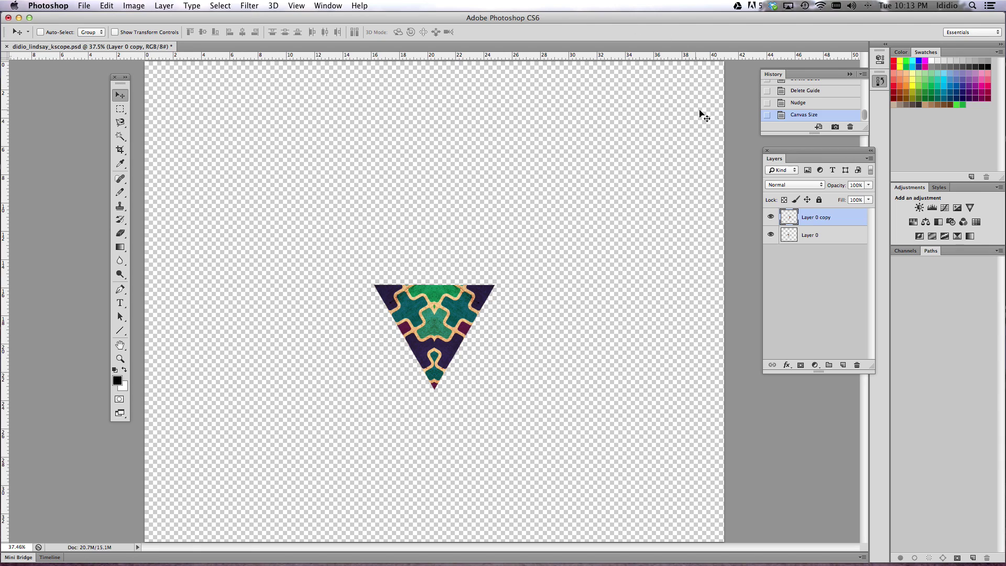
Step: Check which half of the triangle each layer holds, and merge both layers into one
click(771, 217)
click(770, 217)
click(771, 234)
click(771, 235)
click(771, 216)
shift+click(841, 234)
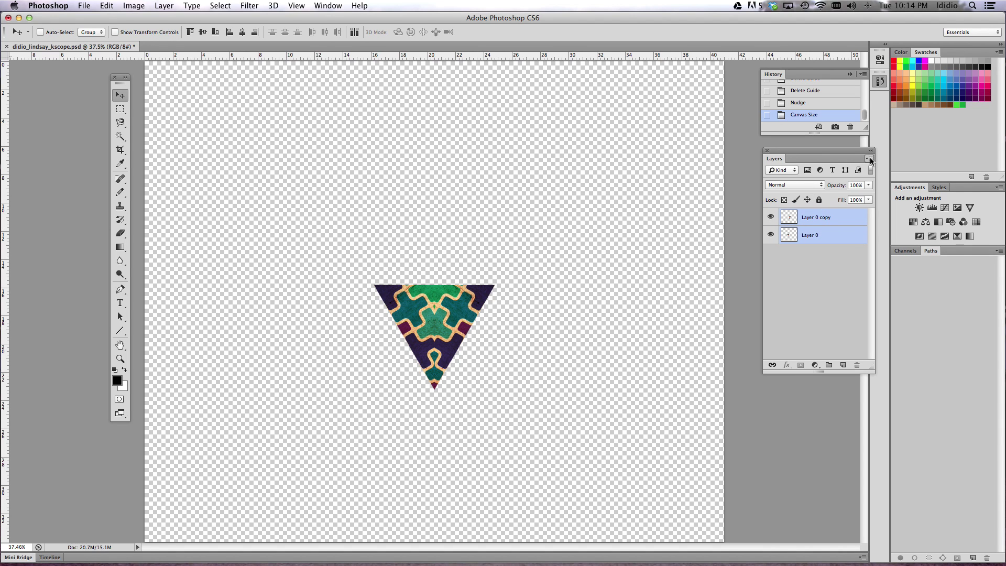
click(869, 158)
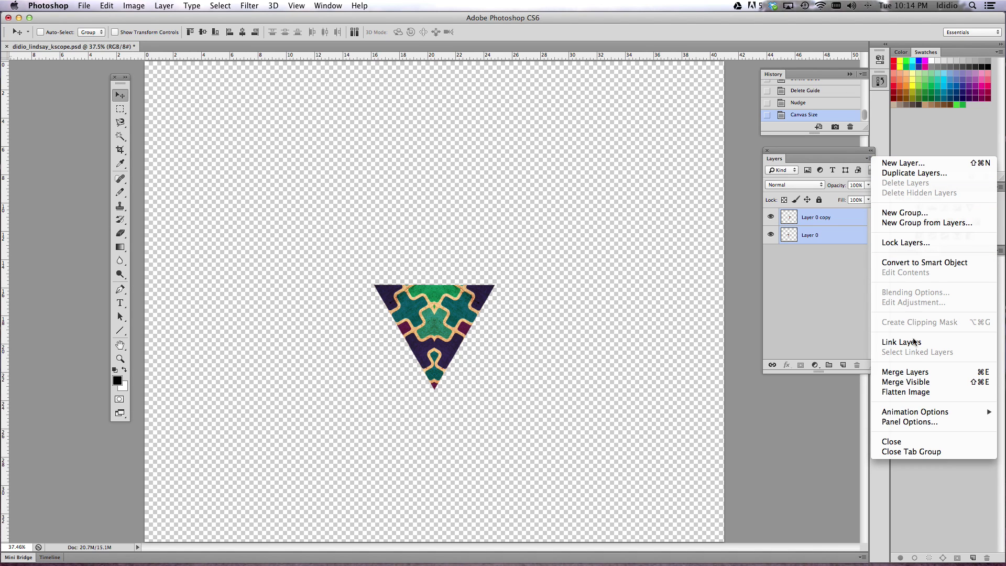
click(920, 373)
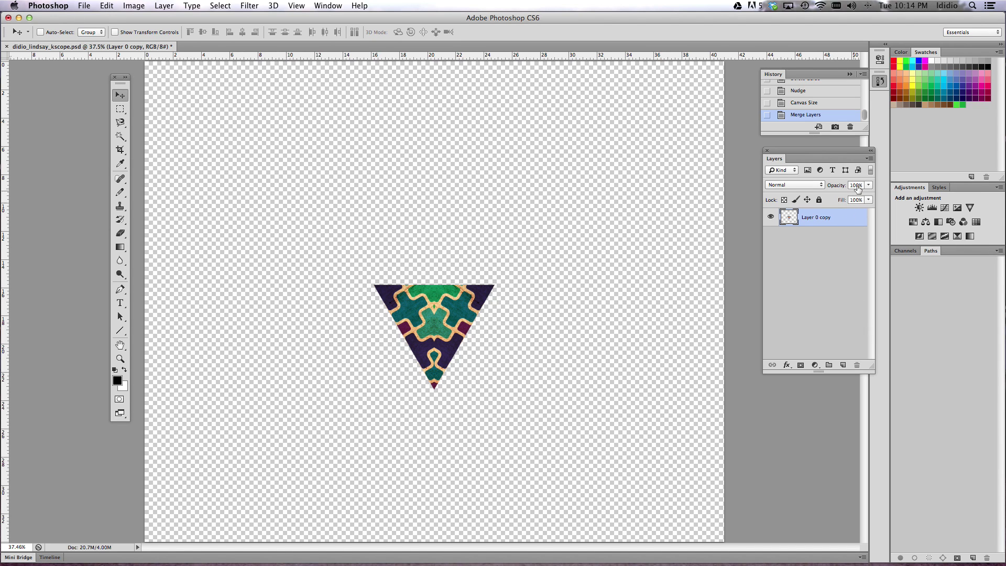
Step: Duplicate the merged triangle layer to compare the stacked copies by toggling visibility, and delete the extra layer
click(870, 159)
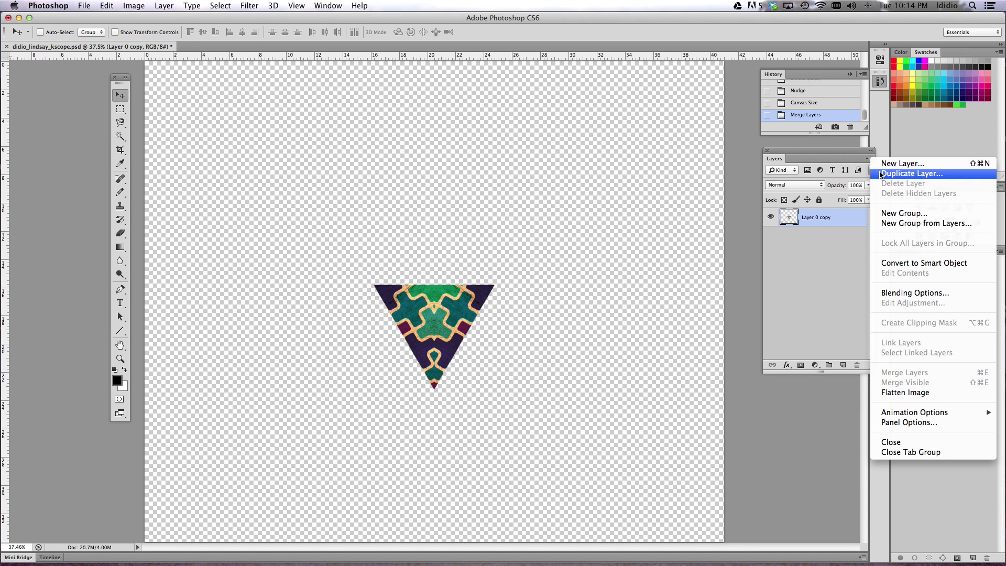
click(880, 173)
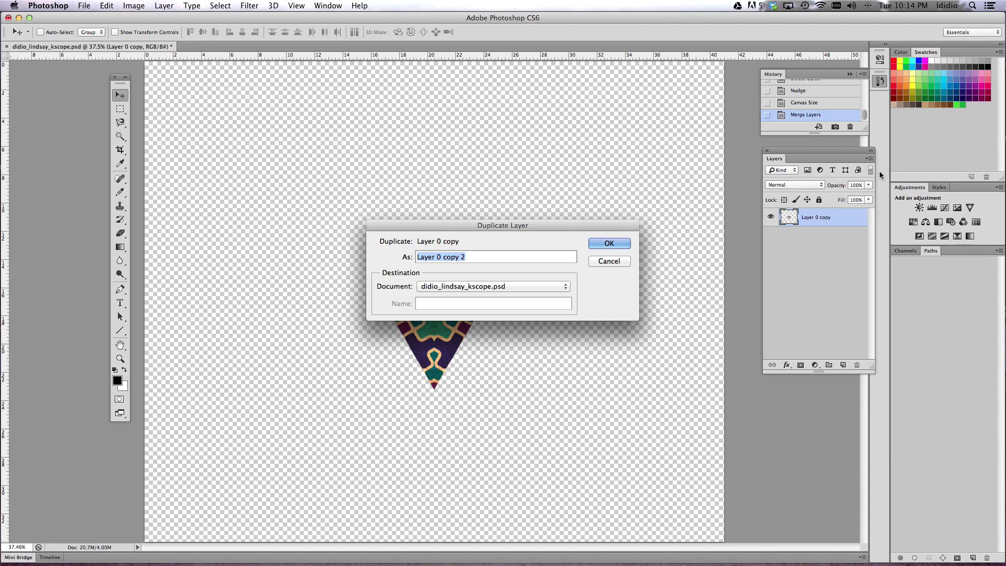
click(606, 246)
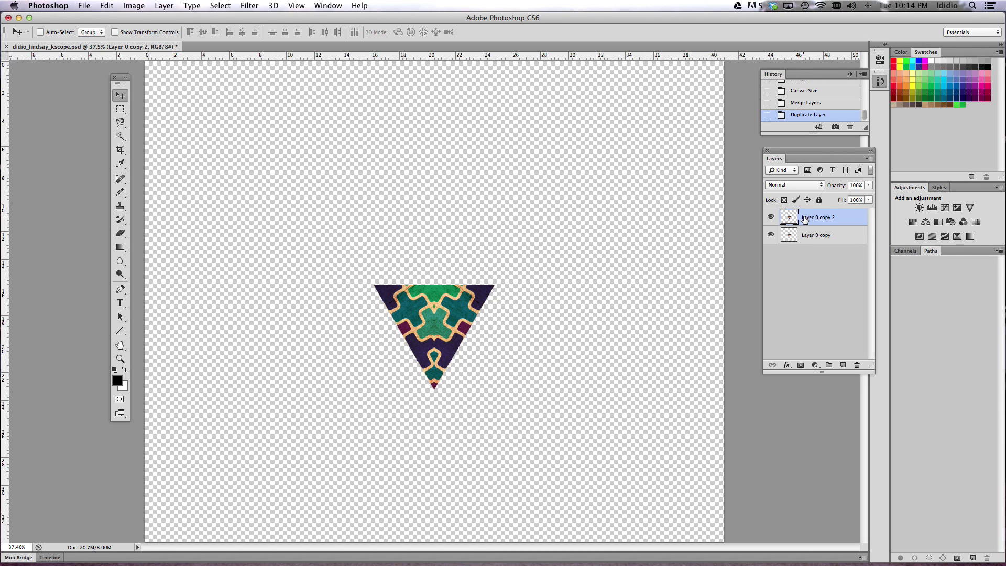
click(770, 235)
click(771, 216)
click(771, 217)
click(771, 216)
click(771, 237)
click(770, 237)
click(770, 217)
click(771, 235)
drag(847, 233, 857, 365)
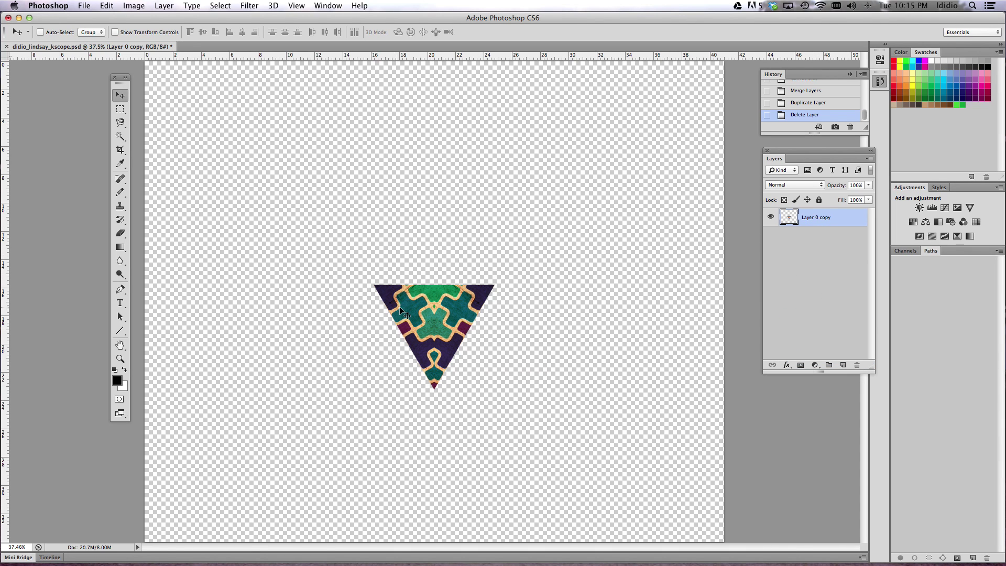
Step: Move the triangle straight up into the upper middle of the canvas and duplicate its layer
drag(438, 303, 436, 178)
drag(790, 224, 843, 364)
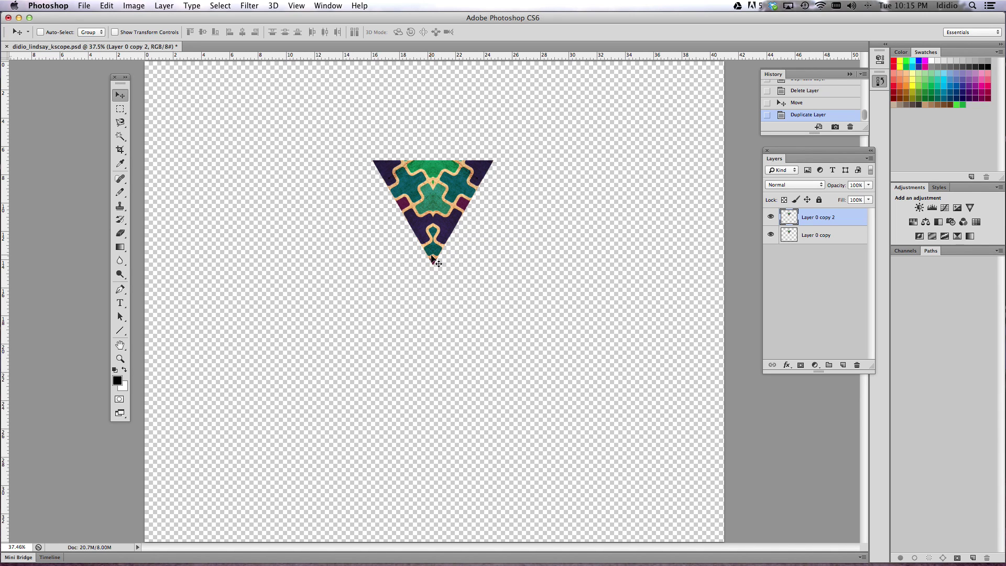
Step: Rotate the duplicated triangle 60° about its bottom-centre tip with Free Transform
key(ctrl+t)
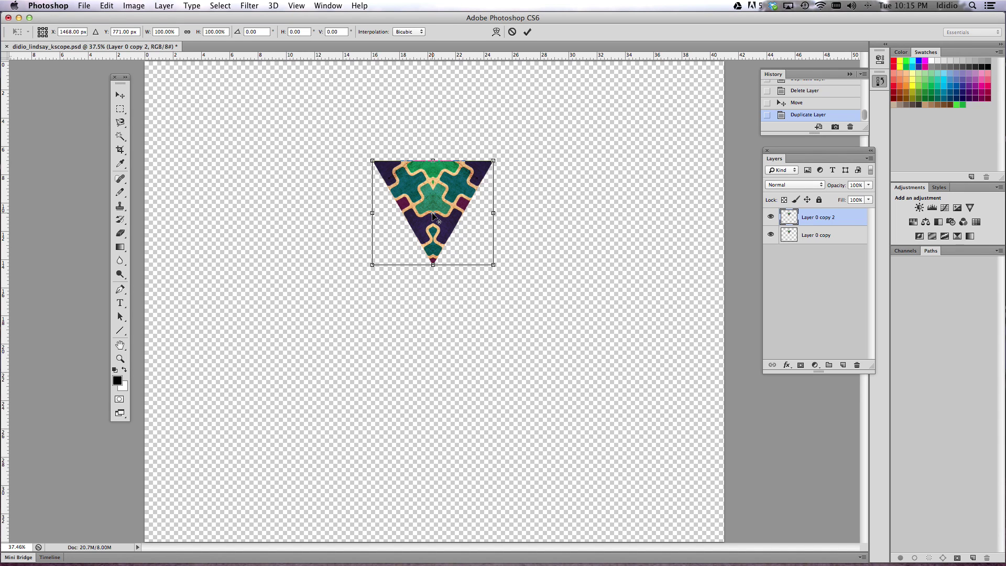
mouse_move(433, 215)
mouse_down()
mouse_move(437, 269)
mouse_move(433, 206)
mouse_up()
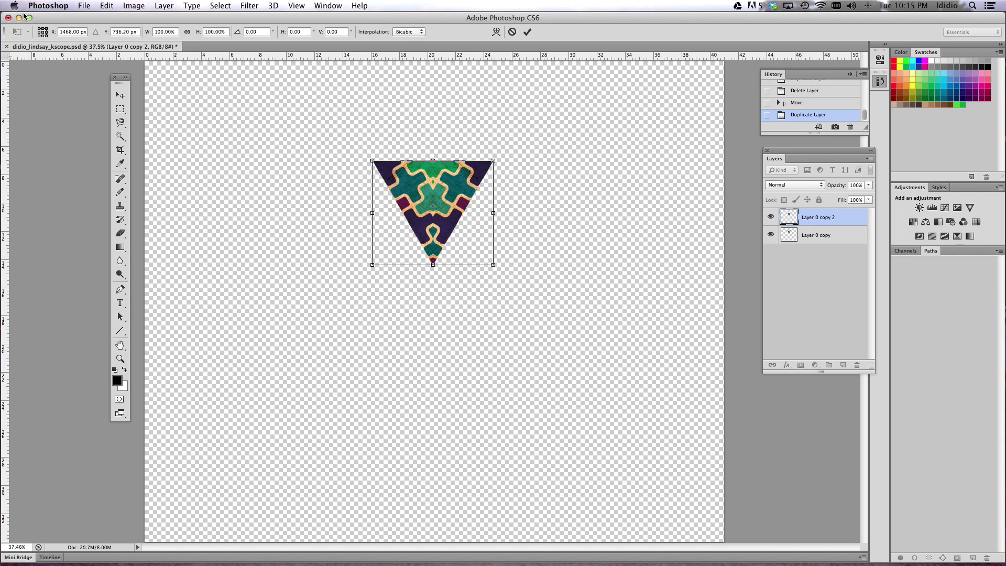
click(42, 35)
click(262, 31)
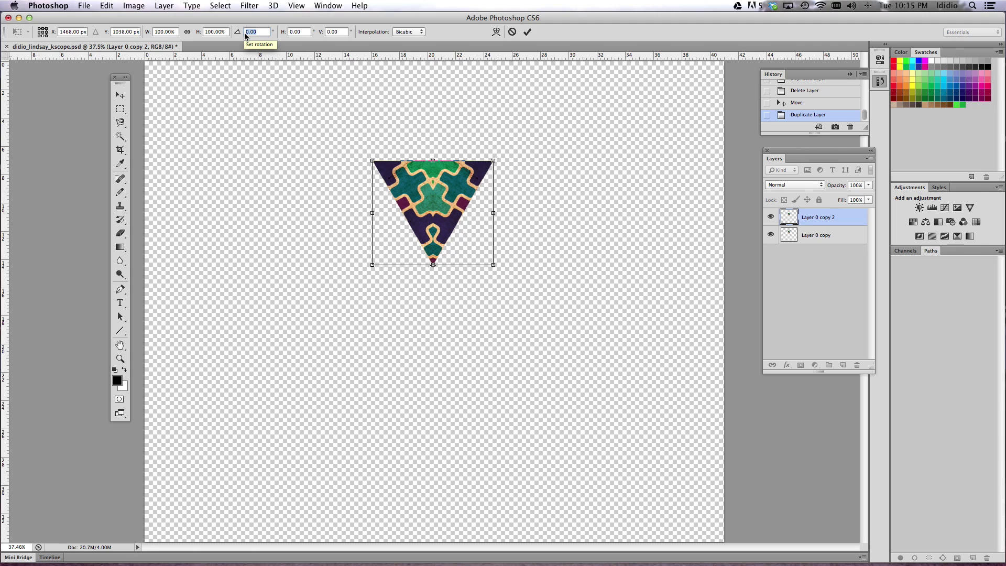
text(60)
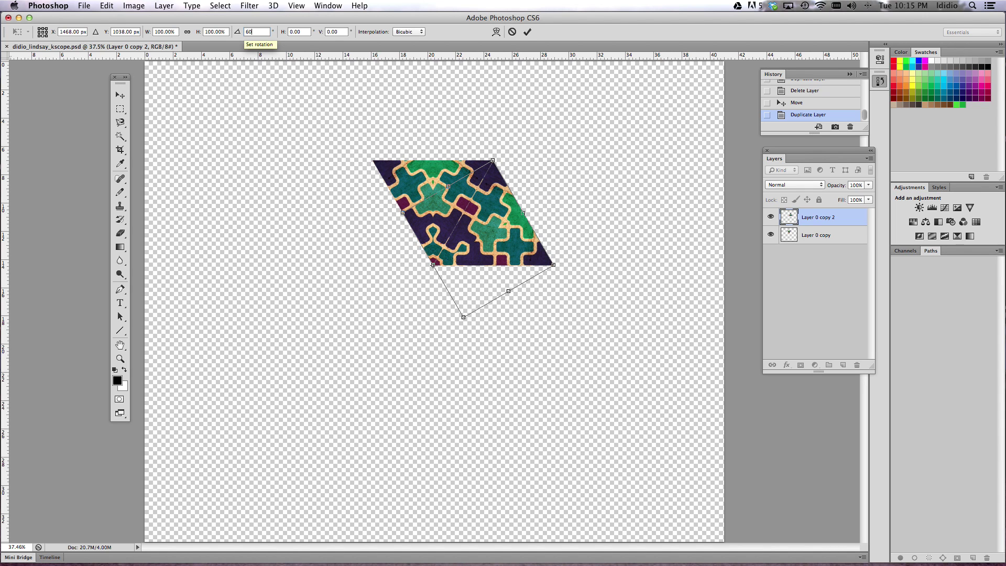
key(Return)
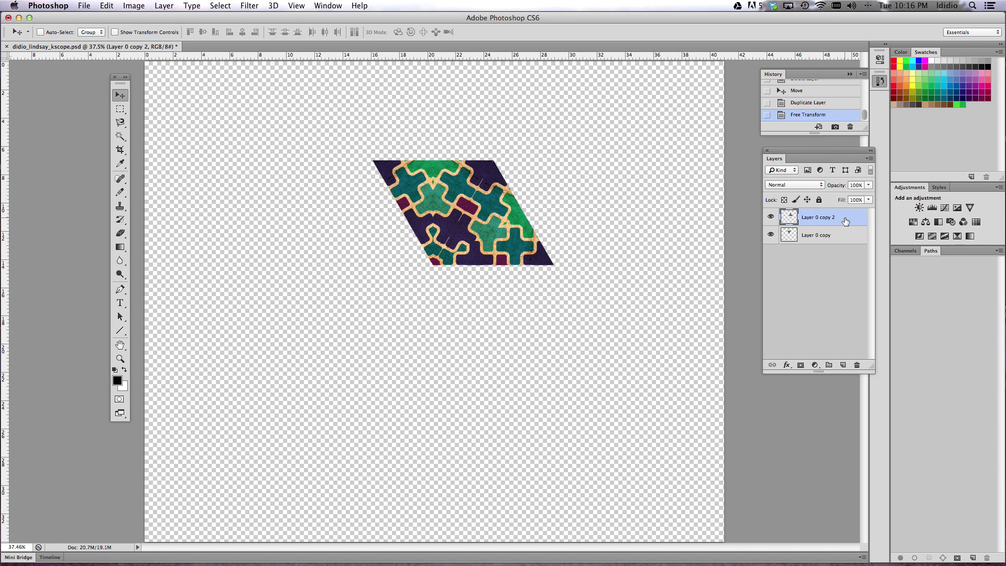
Step: Duplicate the rotated triangle layer and rotate the new copy 60° about its bottom-left corner
drag(845, 221, 844, 365)
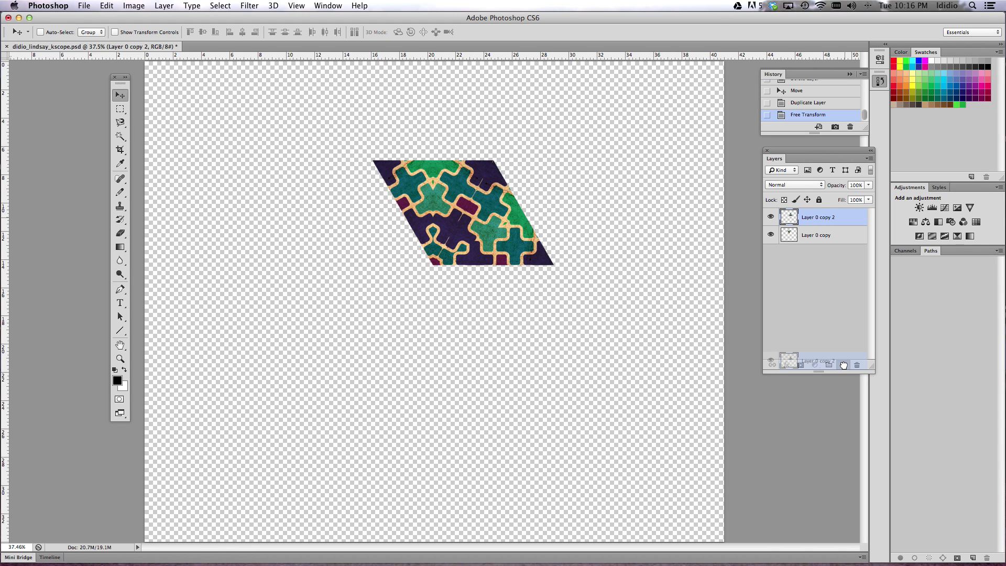
drag(843, 365, 843, 365)
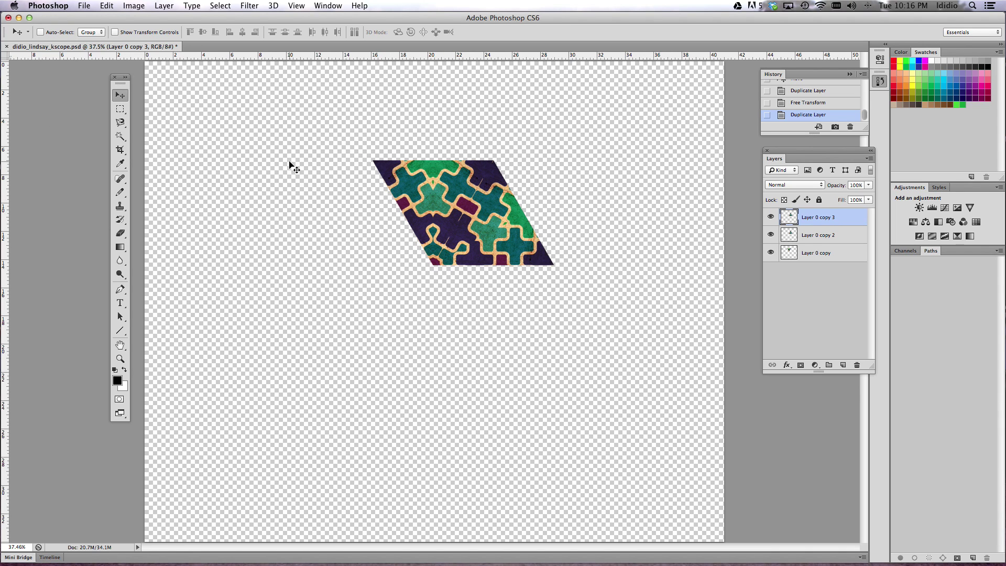
key(super+t)
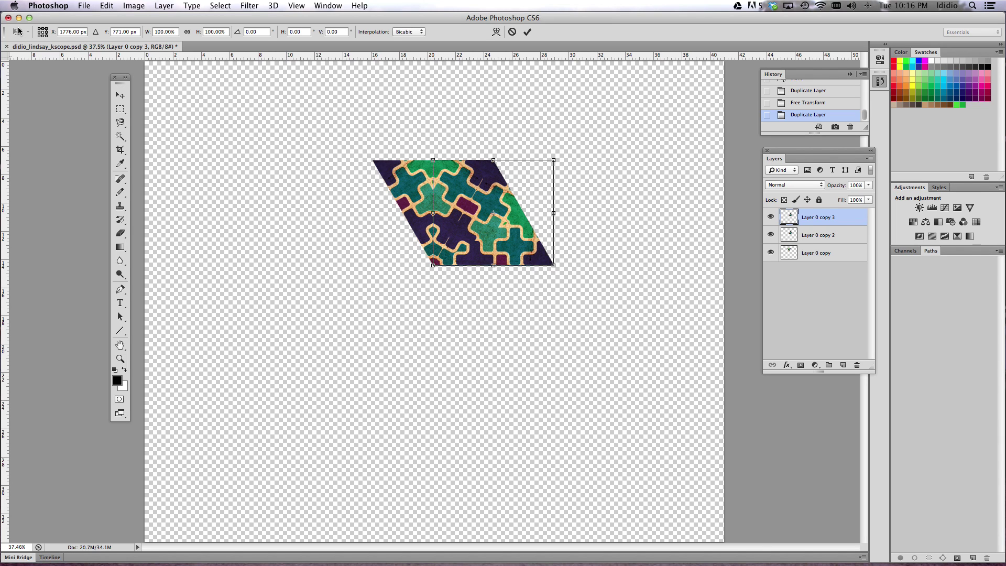
click(39, 35)
click(252, 32)
text(60)
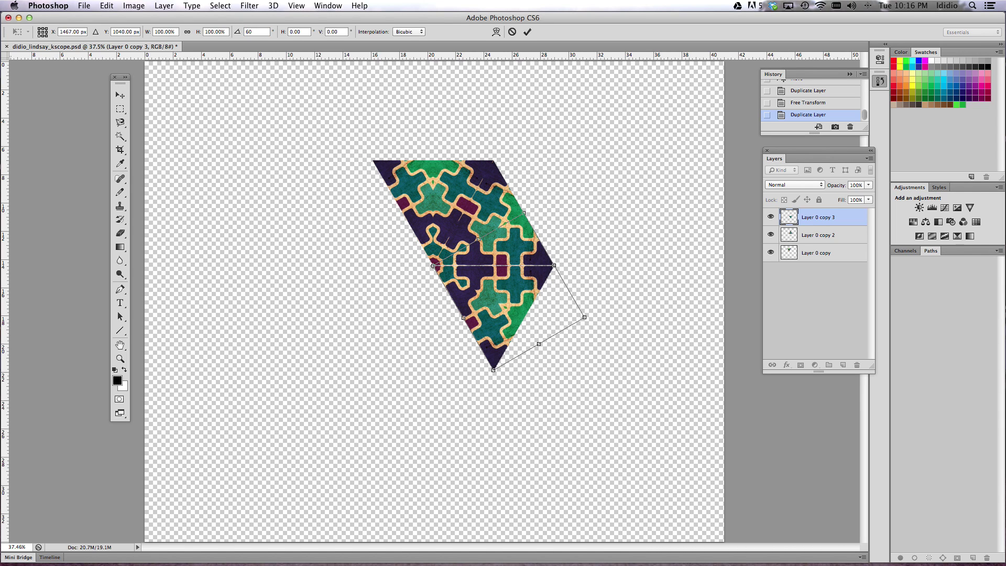
key(Return)
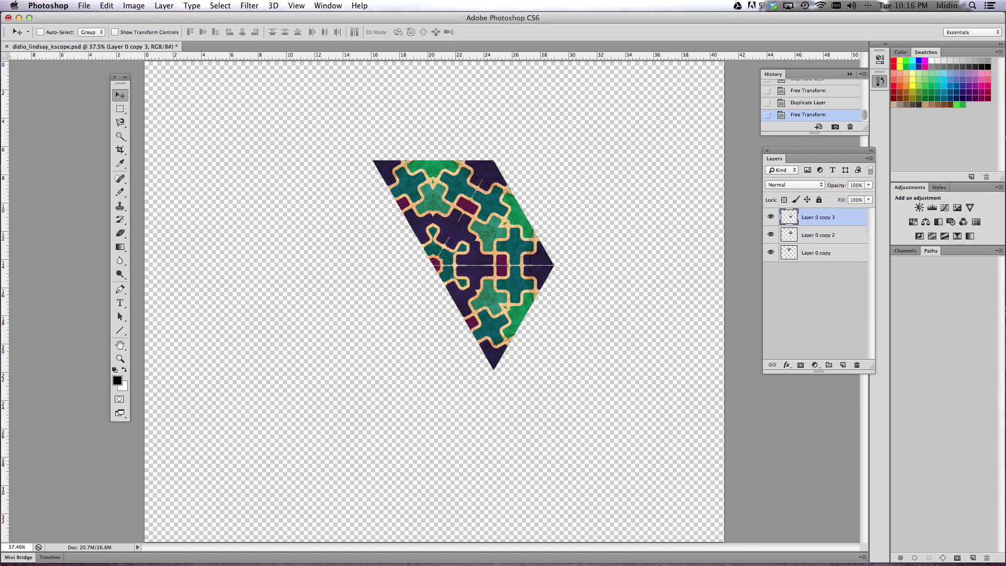
Step: Nudge the third triangle upward to close the thin seam between it and the second triangle
key(super+equal)
key(super+equal)
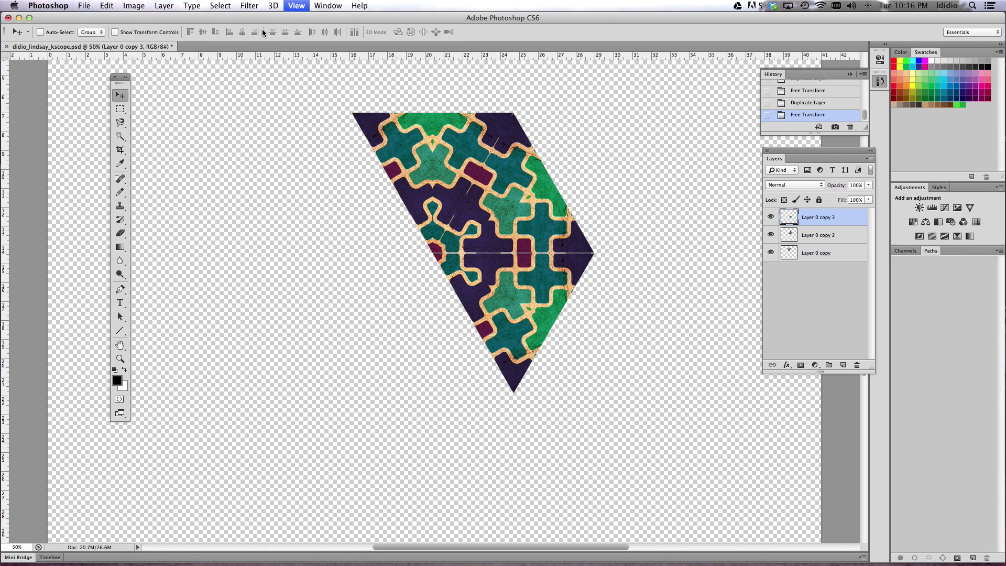
key(super+equal)
key(super+equal)
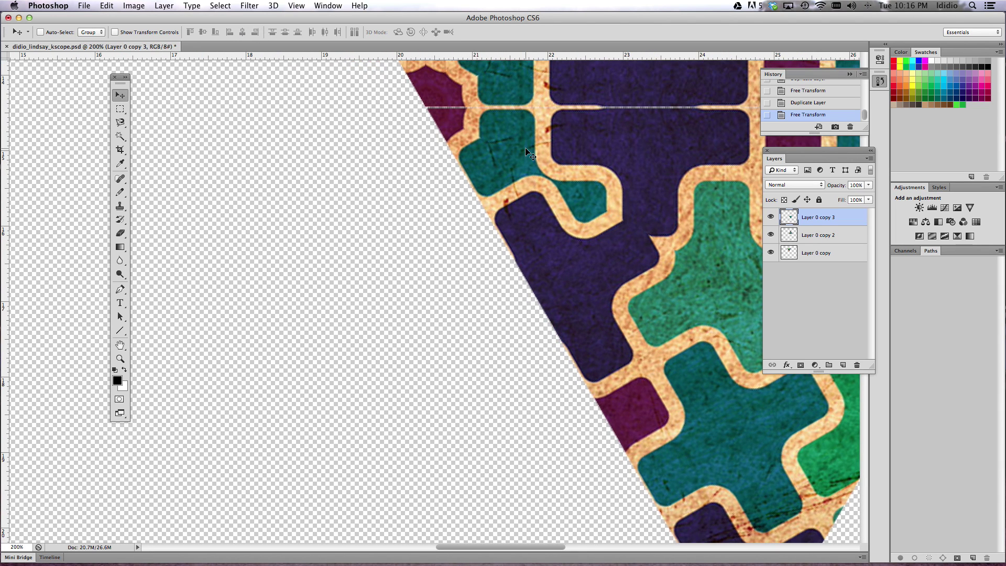
key(super+minus)
key(super+minus)
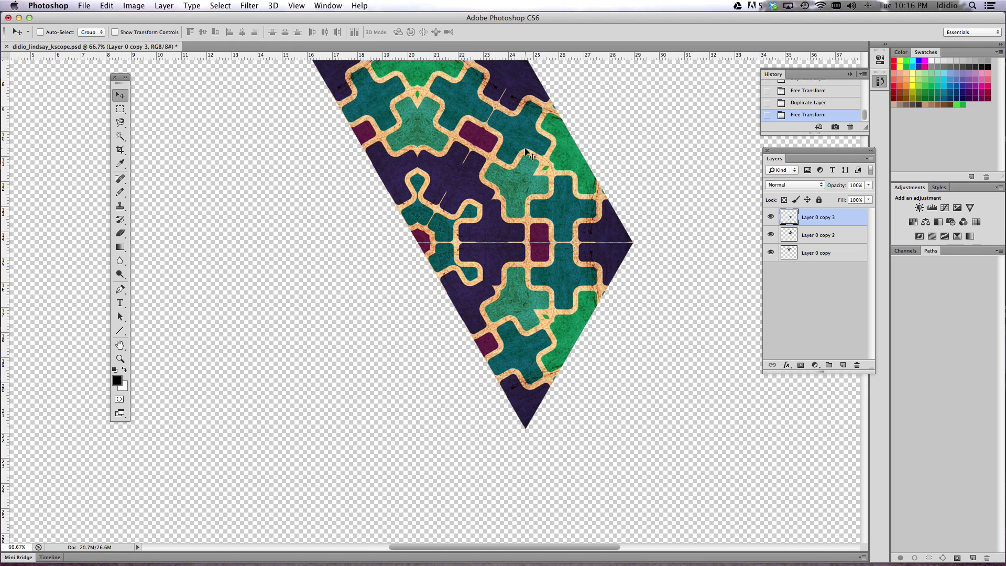
key(Up)
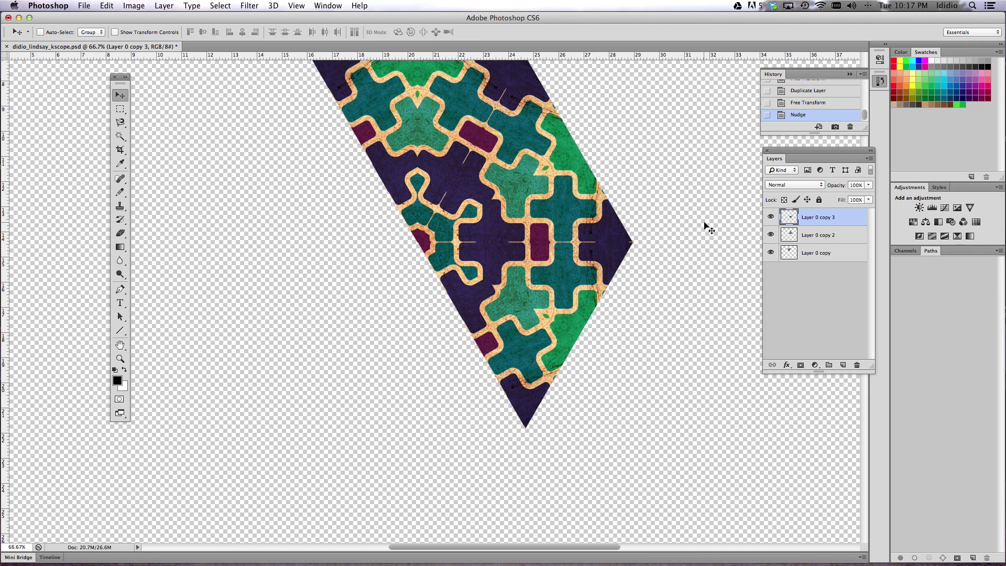
Step: Add a fourth triangle by rotating a duplicate of the third one 60° about its top-left corner and nudging it right against its neighbour
key(super+minus)
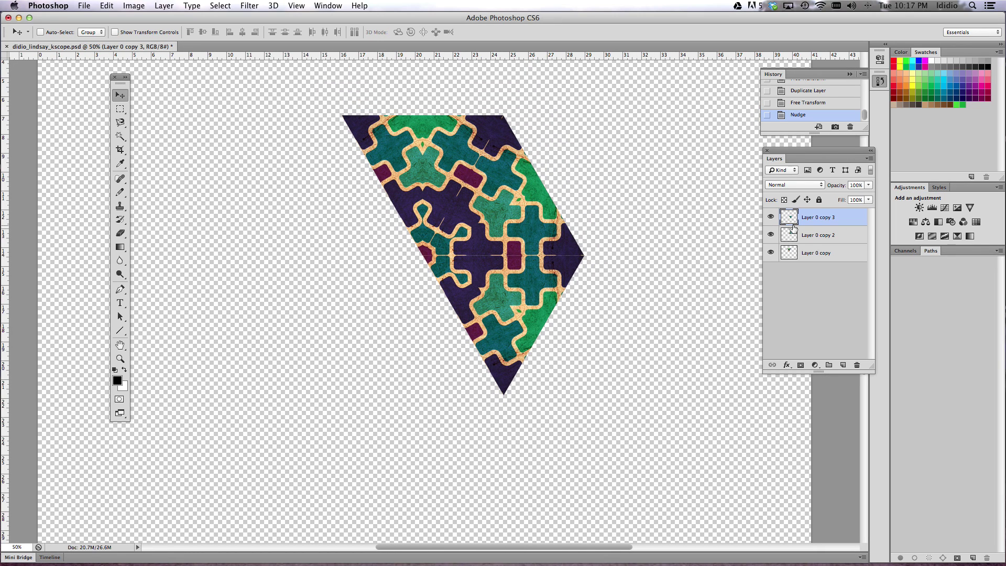
drag(856, 222, 842, 365)
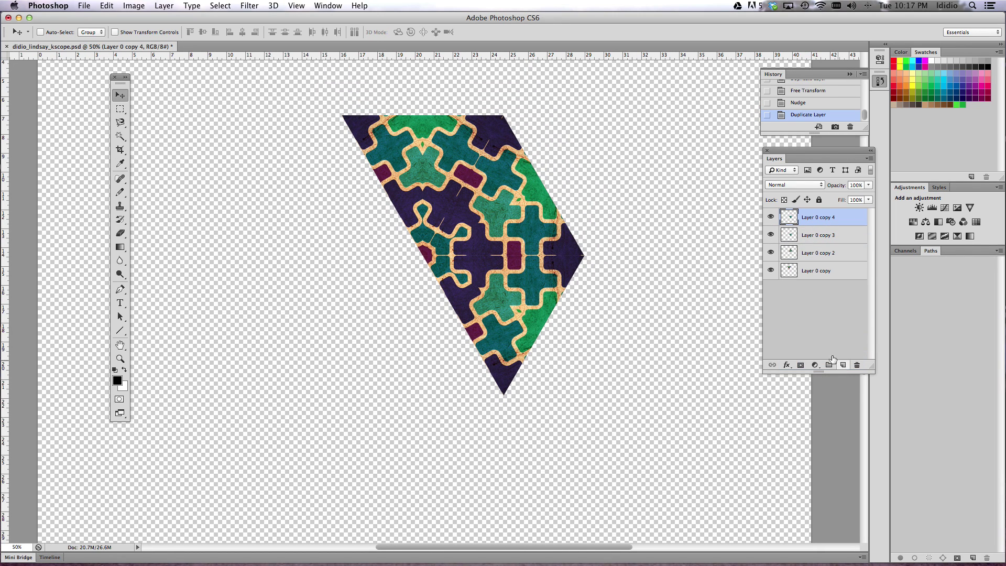
key(super+t)
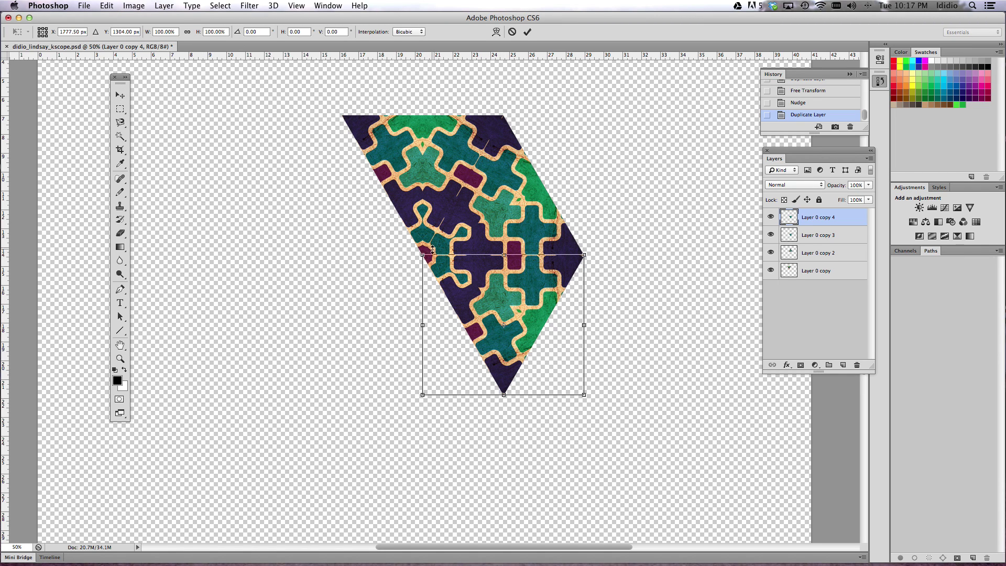
click(40, 29)
click(258, 28)
text(60)
key(Return)
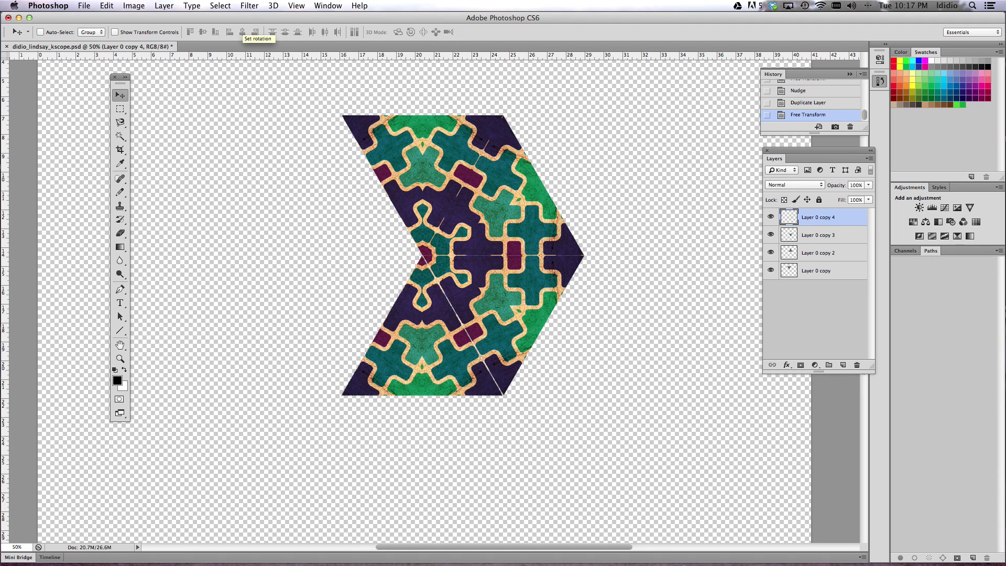
key(Right)
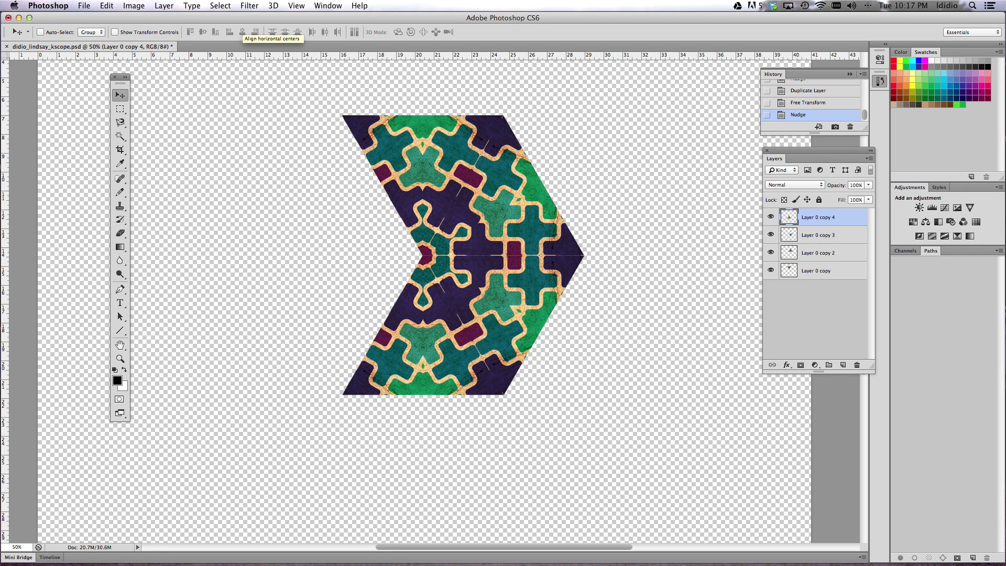
Step: Add a fifth triangle by rotating a duplicate of the fourth one 60° about its top-centre tip and nudging it right
drag(846, 223, 845, 363)
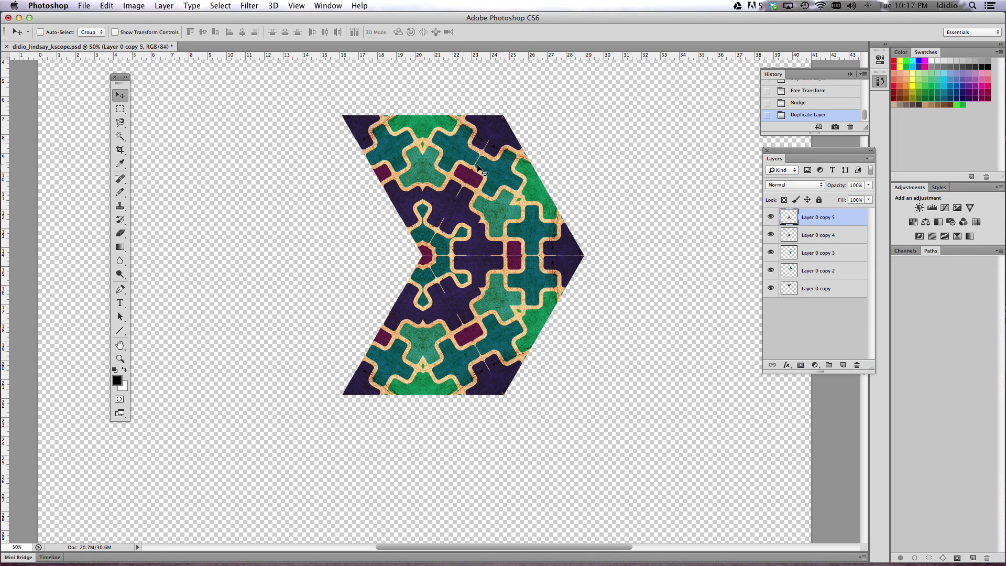
key(super+t)
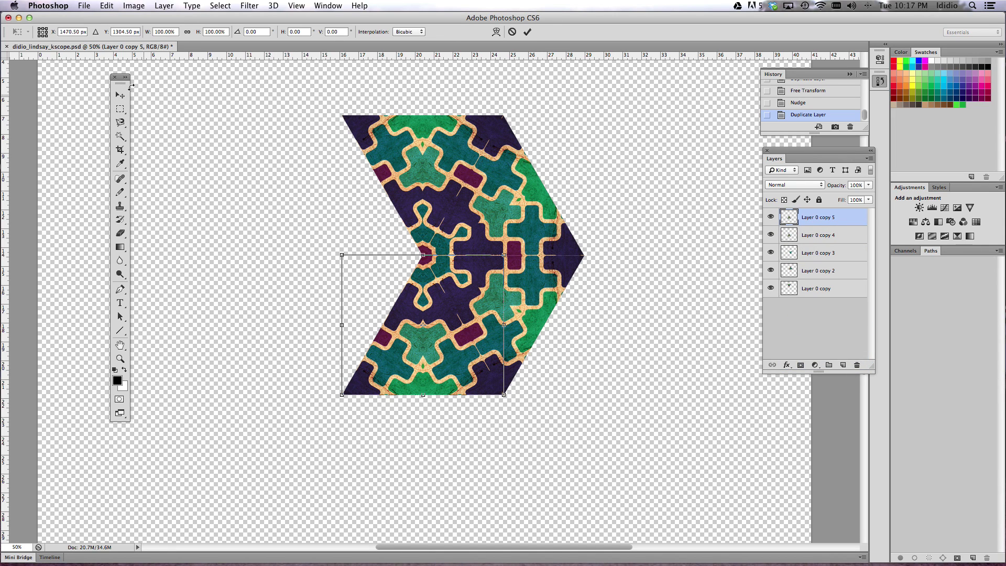
click(43, 32)
click(243, 29)
text(60)
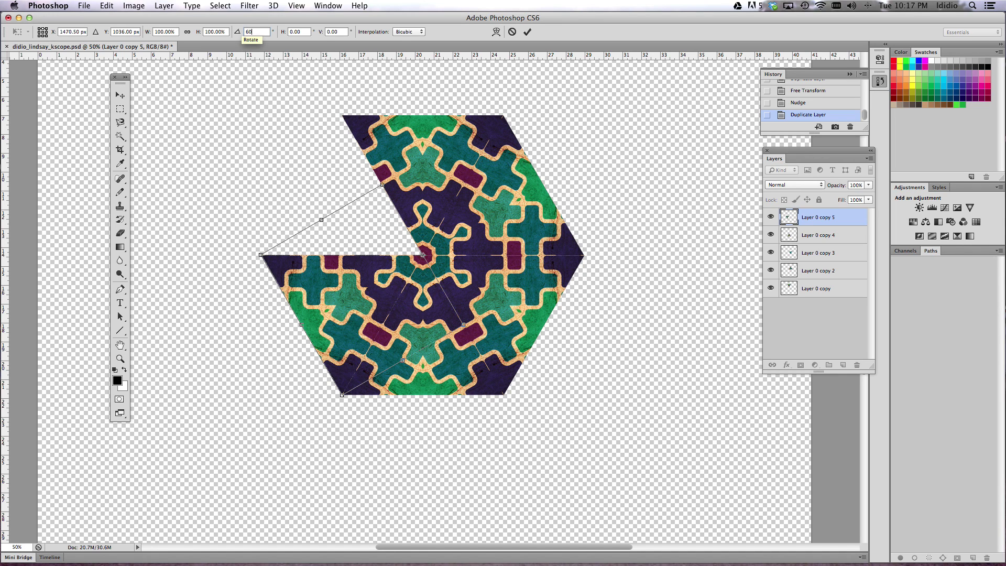
key(Return)
key(Right)
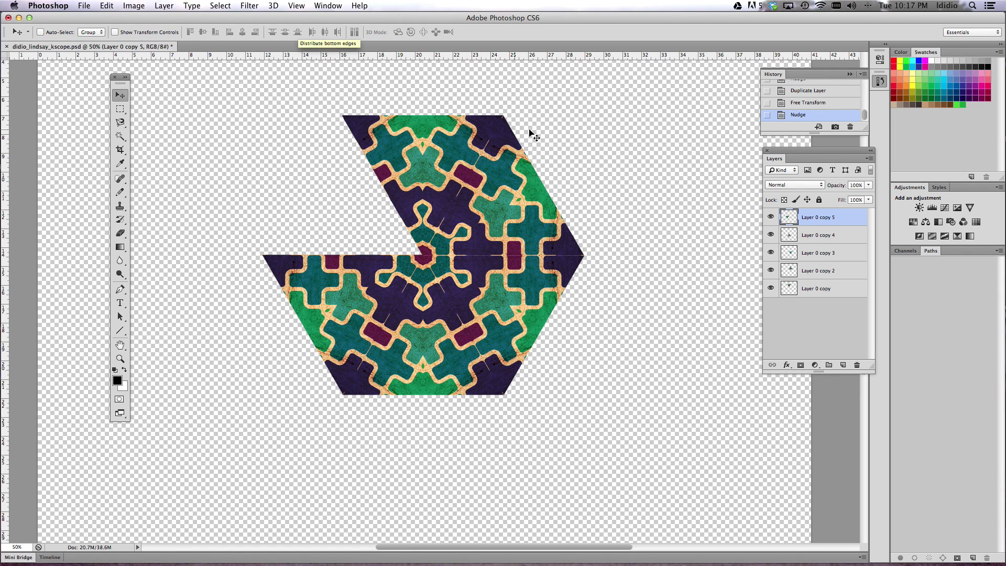
Step: Nudge the third and fourth triangle layers, Layer 0 copy 3 and Layer 0 copy 4, right to tighten the seams
click(809, 256)
key(Right)
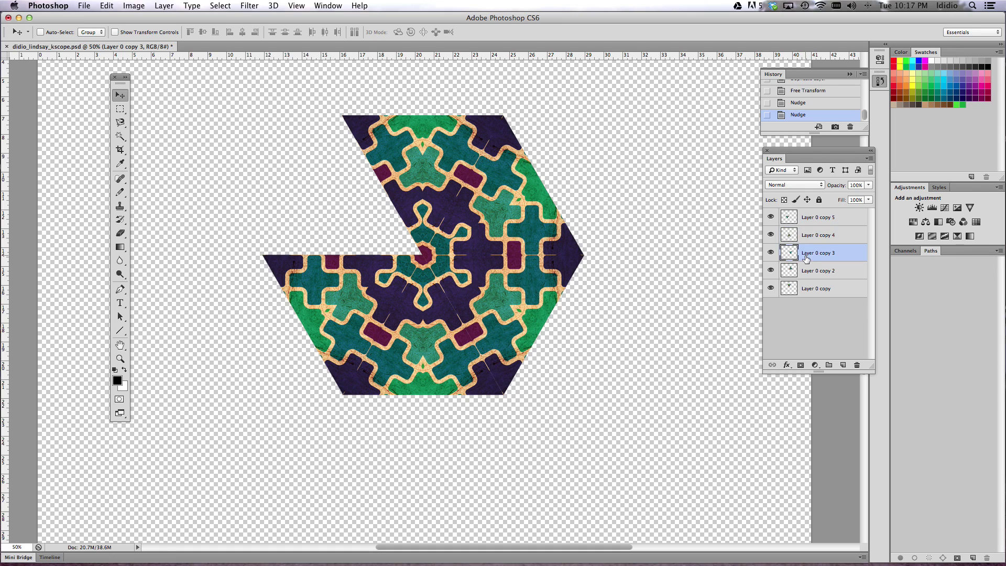
click(805, 272)
click(810, 240)
key(Right)
Step: Duplicate the fifth triangle, Layer 0 copy 5, and rotate the new copy 60° about its top-right corner
click(813, 219)
drag(852, 222, 842, 365)
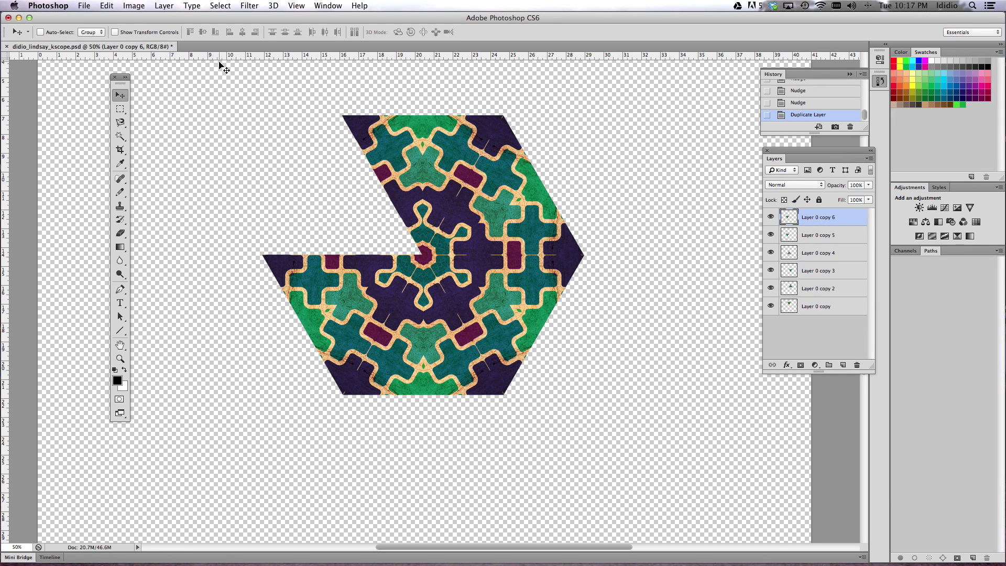
key(super+t)
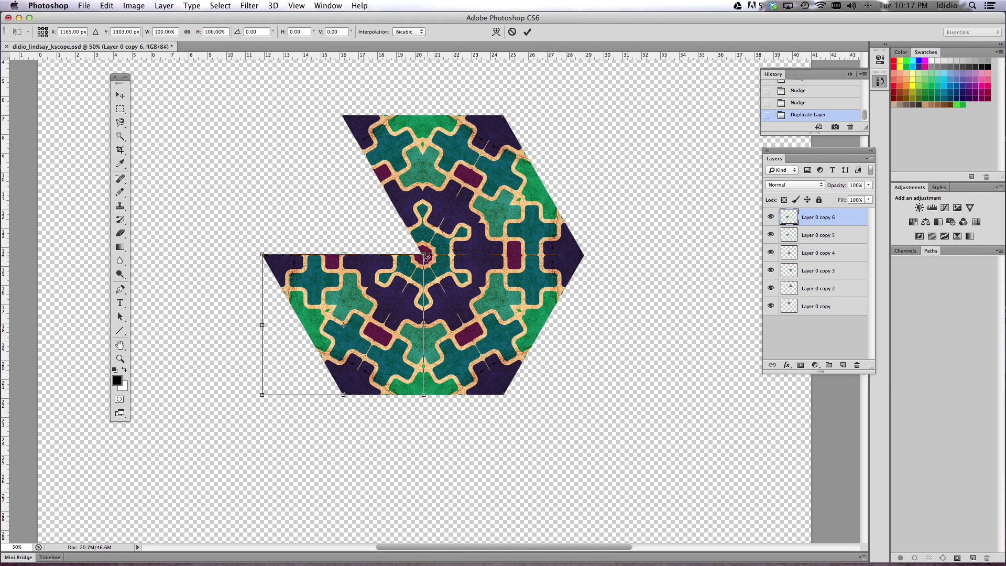
click(46, 29)
click(256, 32)
text(60)
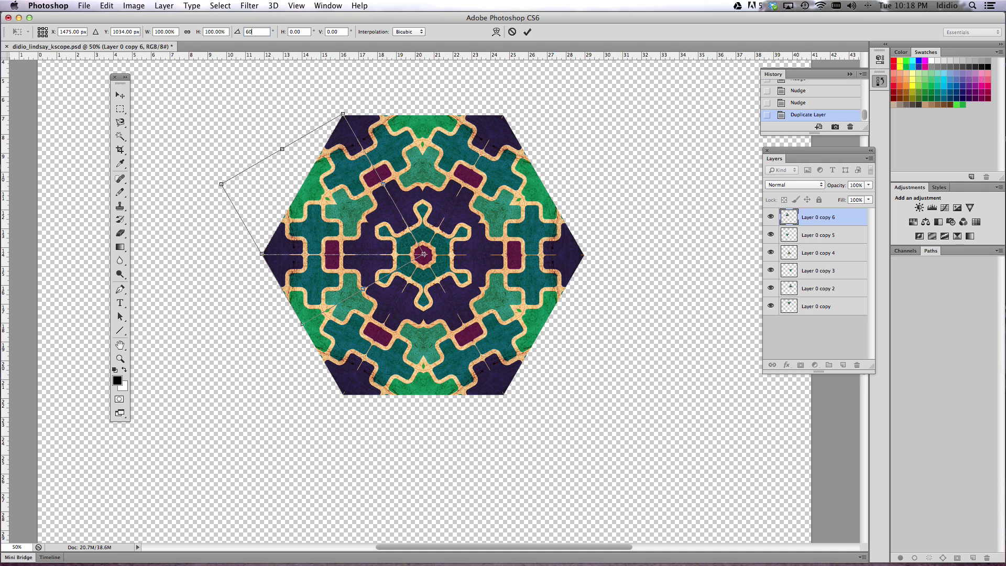
key(Return)
Step: Nudge the sixth triangle left to align it with its neighbours in the hexagon
key(Left)
key(Left)
key(Left)
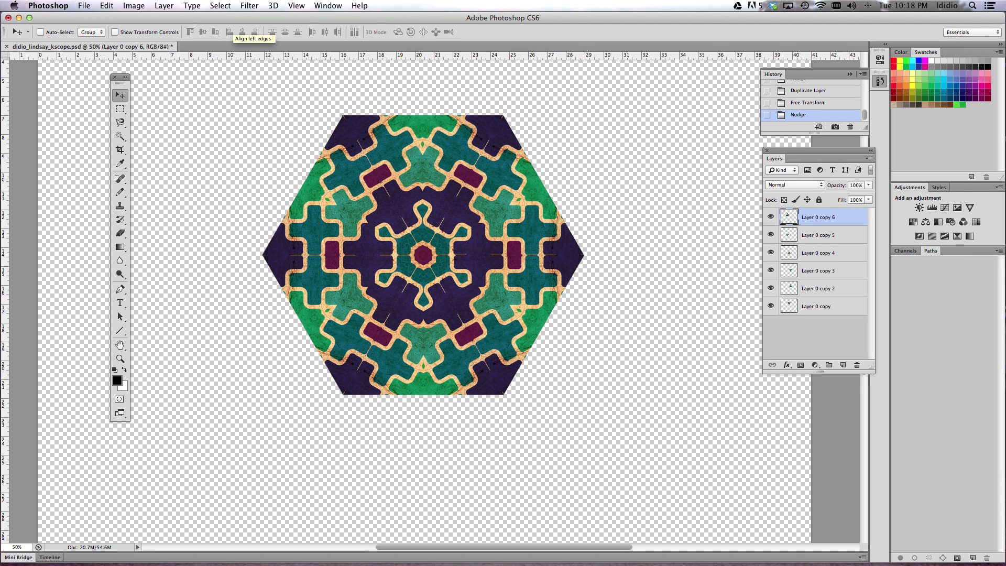
key(Left)
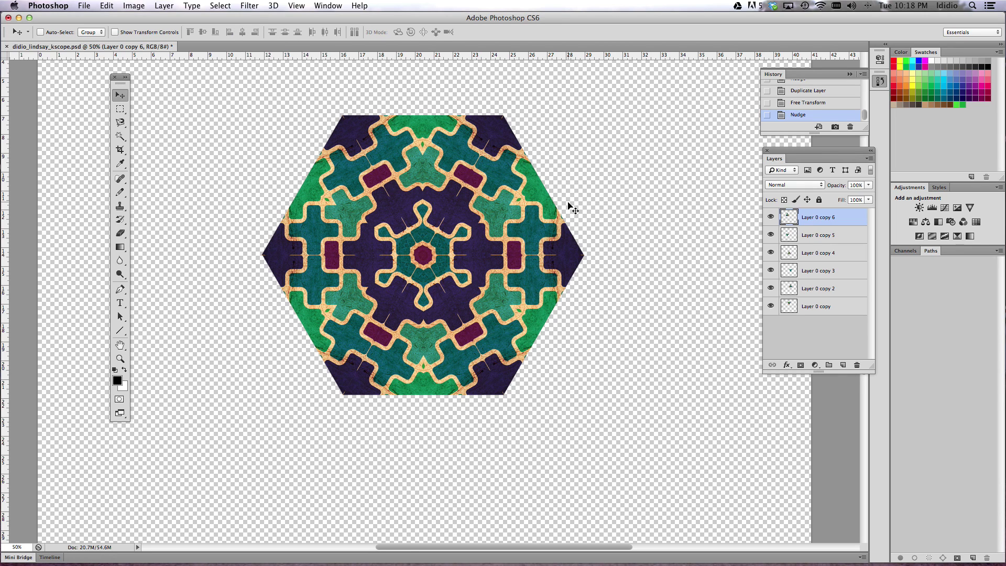
key(super+minus)
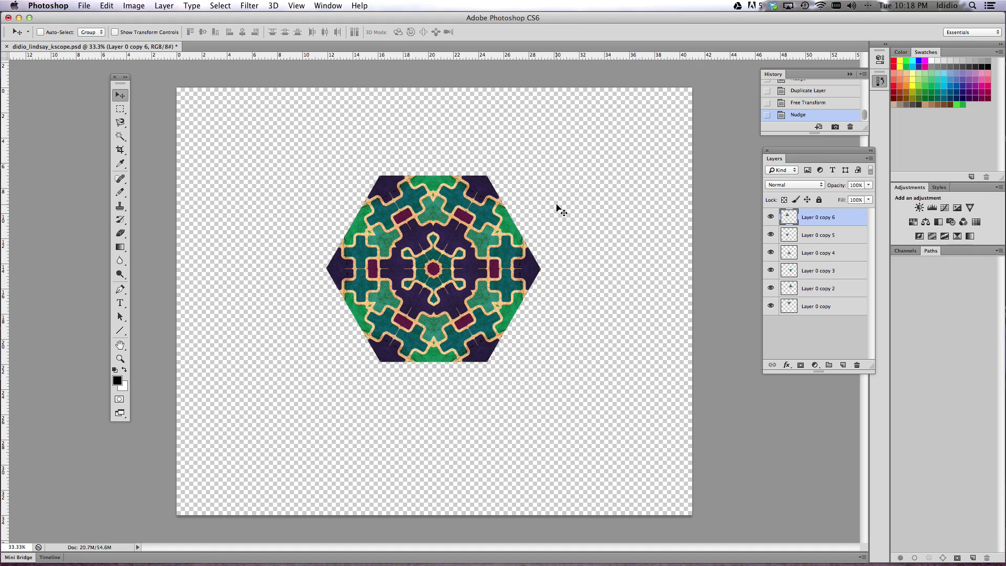